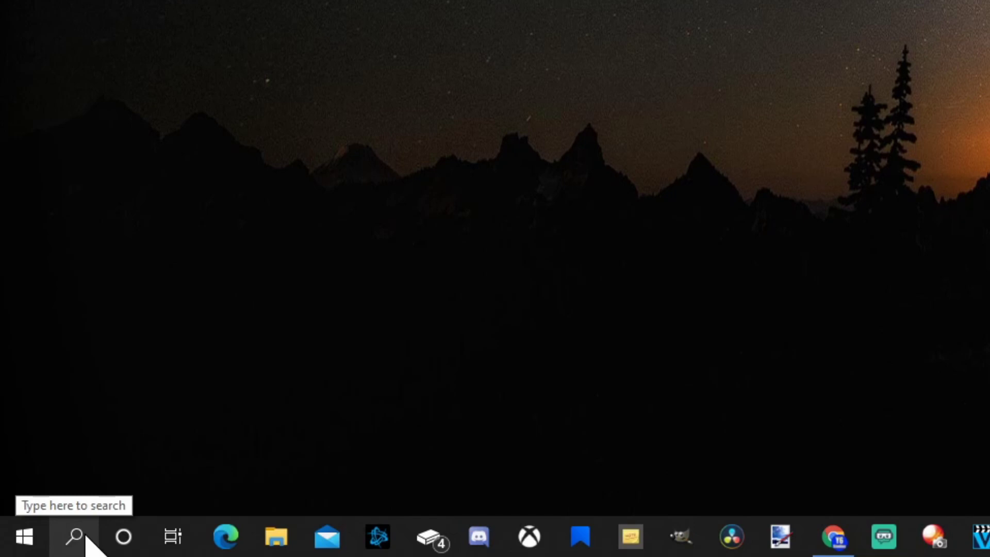
Step: Search Windows for 'xbox console co' and launch the Xbox Console Companion app
{"action": "left_click", "coordinate": [75, 536]}
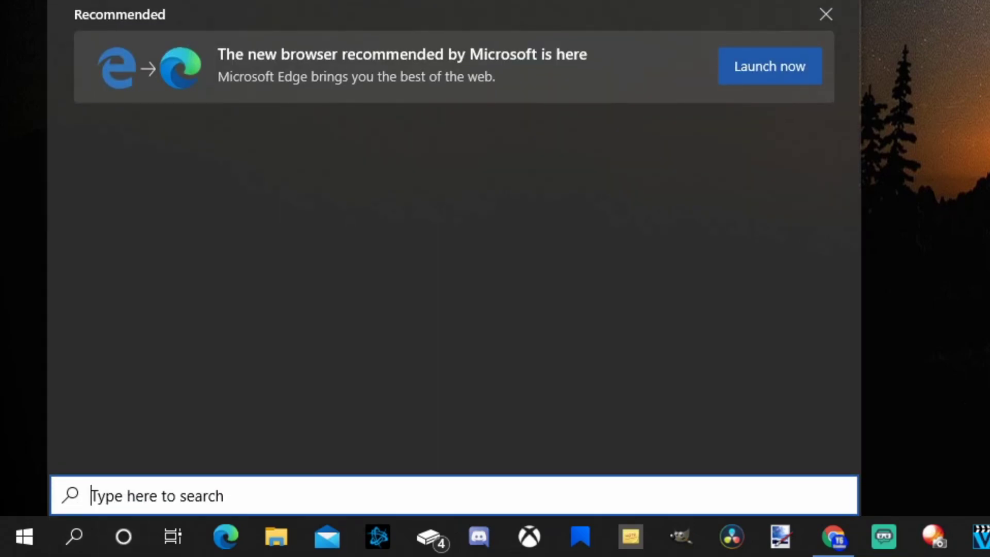
{"action": "type", "text": "xbox console co"}
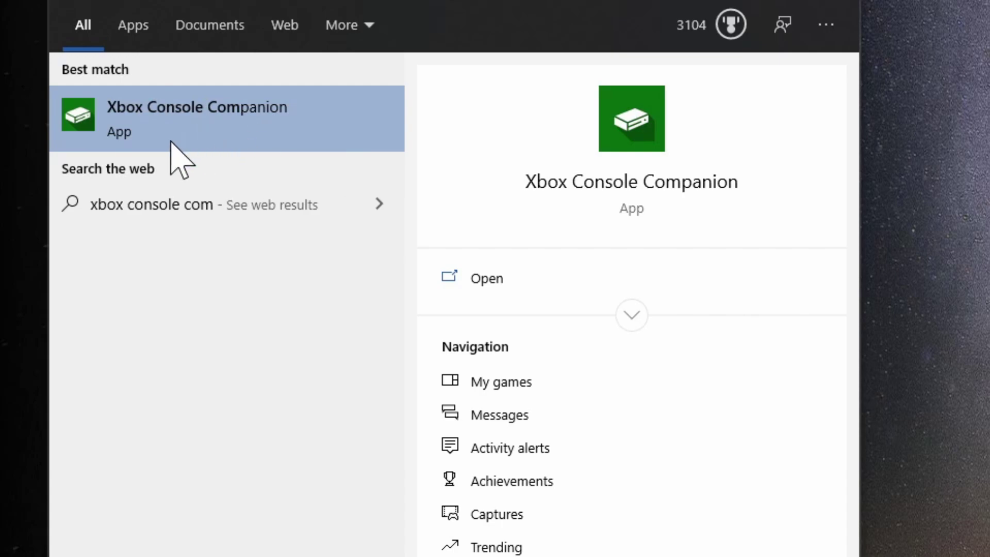
{"action": "left_click", "coordinate": [154, 126]}
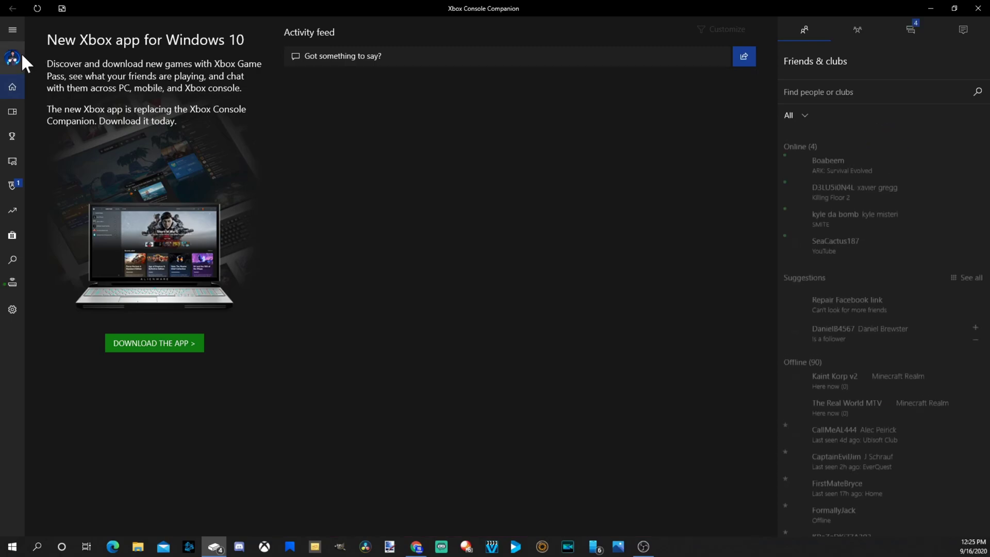
Step: From the Connection page, connect Xbox Console Companion to the XBOXONE console
{"action": "left_click", "coordinate": [20, 55]}
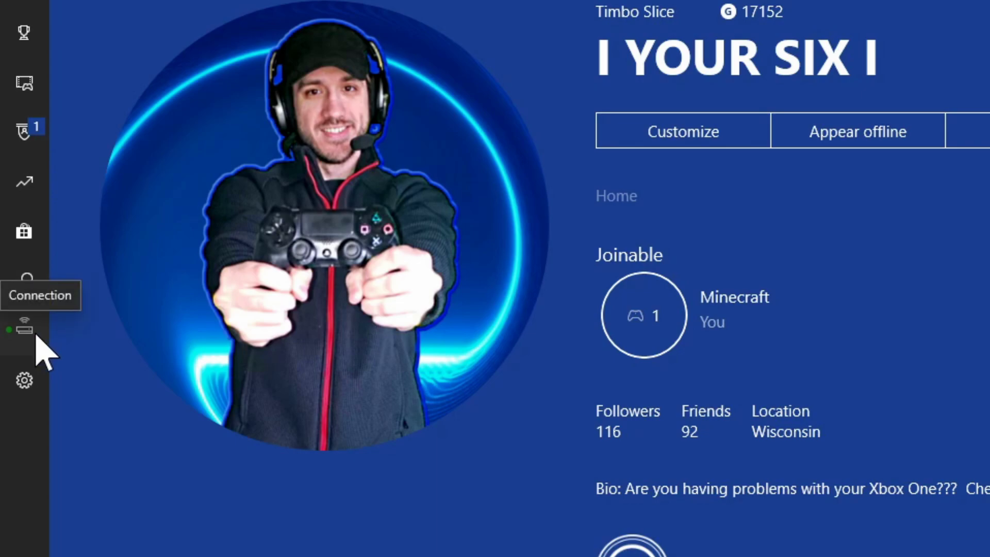
{"action": "left_click", "coordinate": [36, 336]}
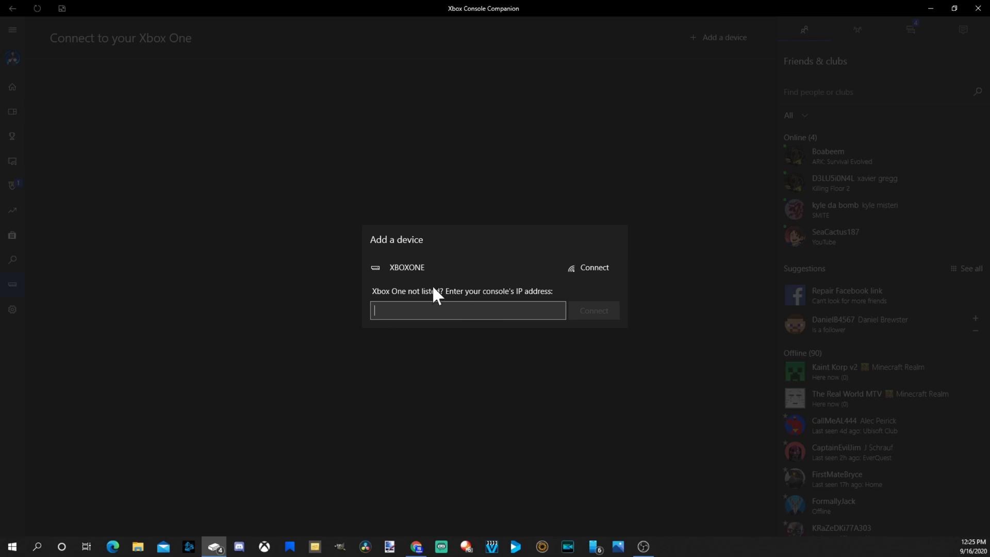
{"action": "left_click", "coordinate": [587, 272]}
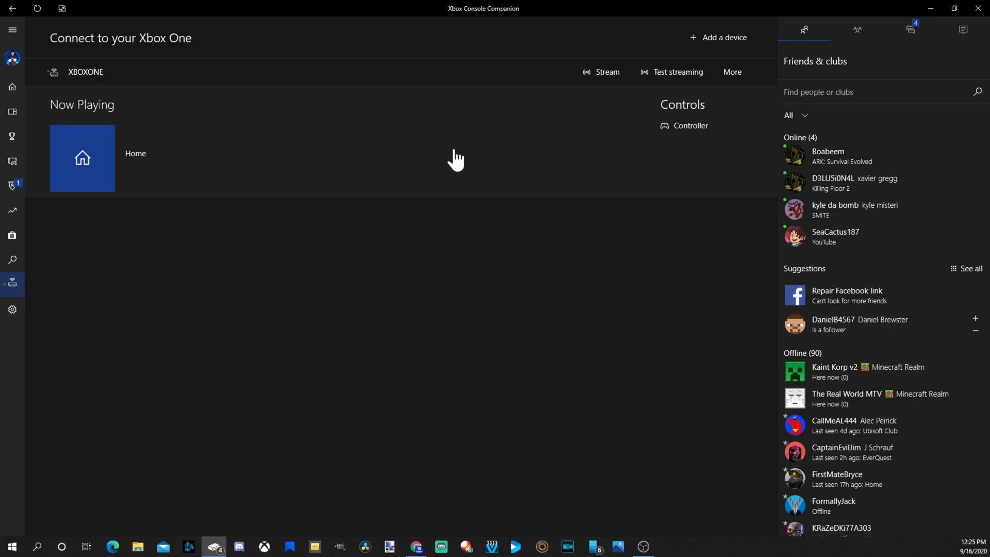
Step: Start streaming XBOXONE to the PC without a controller, opening and closing the guide
{"action": "left_click", "coordinate": [613, 82]}
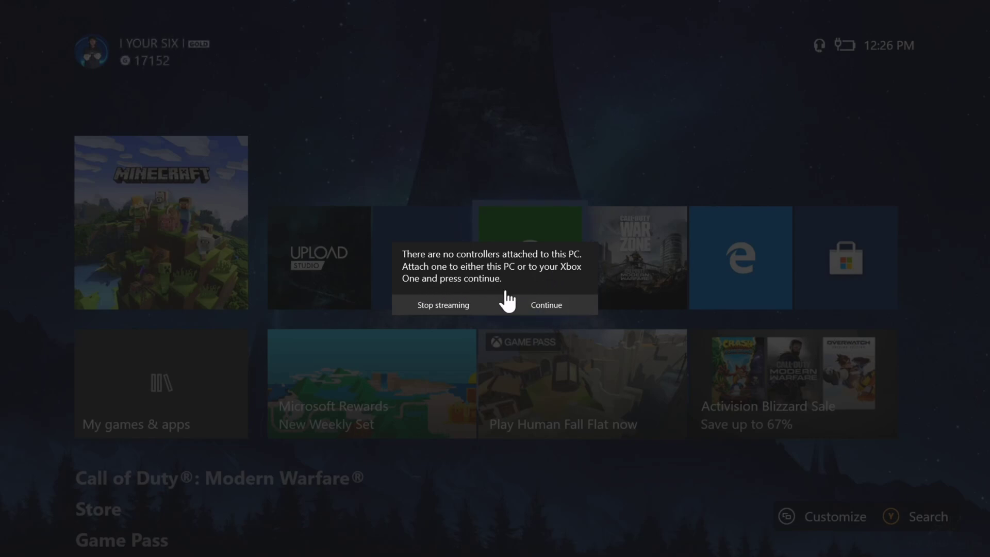
{"action": "left_click", "coordinate": [547, 306]}
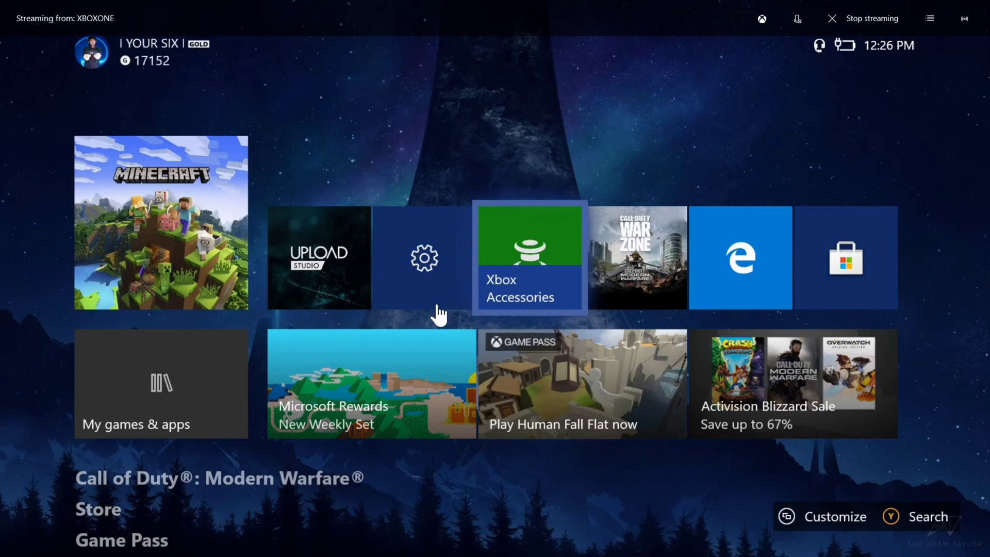
{"action": "key", "text": "Left"}
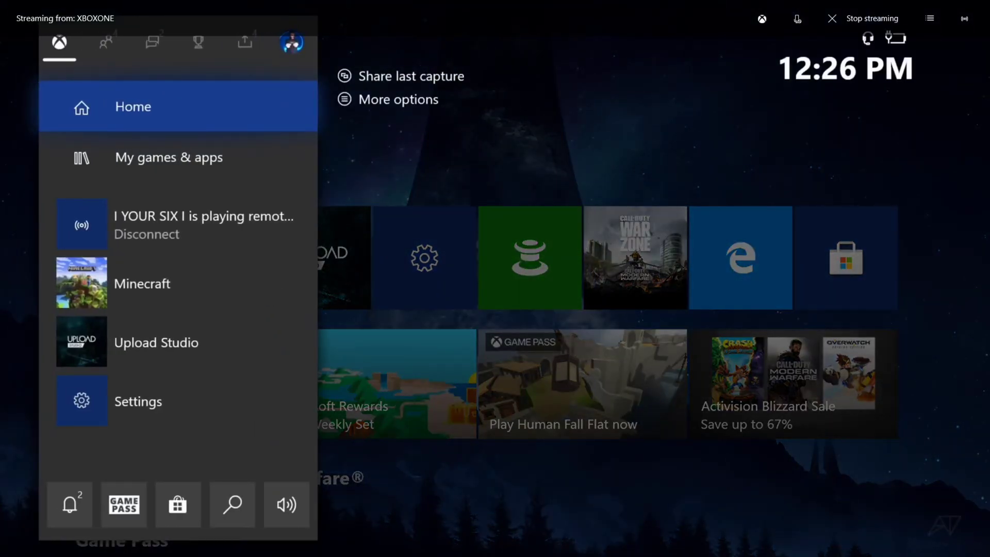
{"action": "key", "text": "Escape"}
Step: Move focus across the console home screen tiles, ending on the Minecraft tile
{"action": "key", "text": "Right"}
{"action": "key", "text": "Right"}
{"action": "key", "text": "Right"}
{"action": "key", "text": "Left"}
{"action": "key", "text": "Left"}
{"action": "key", "text": "Down"}
{"action": "key", "text": "Left"}
{"action": "key", "text": "Left"}
{"action": "key", "text": "Up"}
{"action": "key", "text": "Right"}
{"action": "key", "text": "Left"}
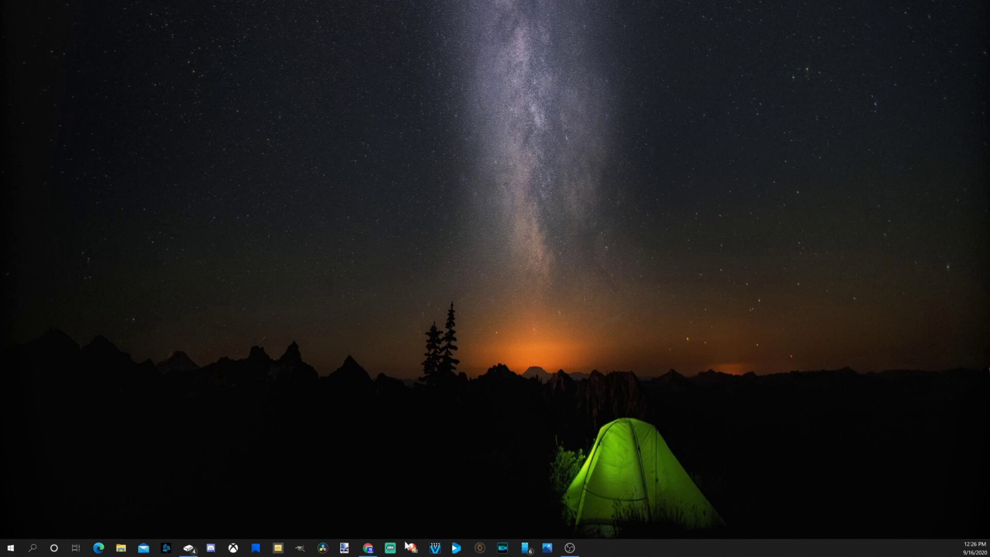
Step: Bring the Chrome window with streamlabs.com forward and select its web address
{"action": "left_click", "coordinate": [364, 551]}
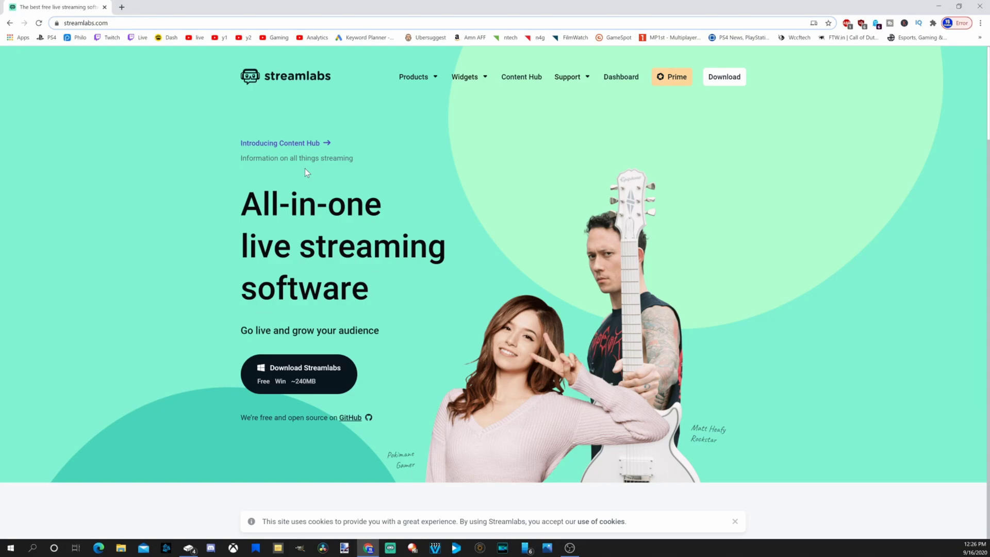
{"action": "left_click", "coordinate": [96, 26]}
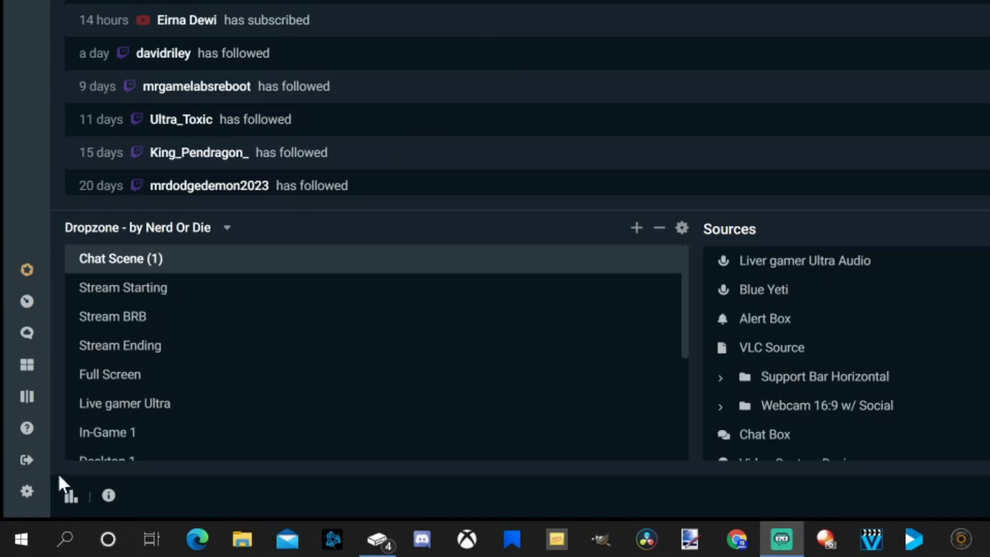
Step: Open Streamlabs OBS Settings from the gear icon in the left sidebar
{"action": "left_click", "coordinate": [30, 504]}
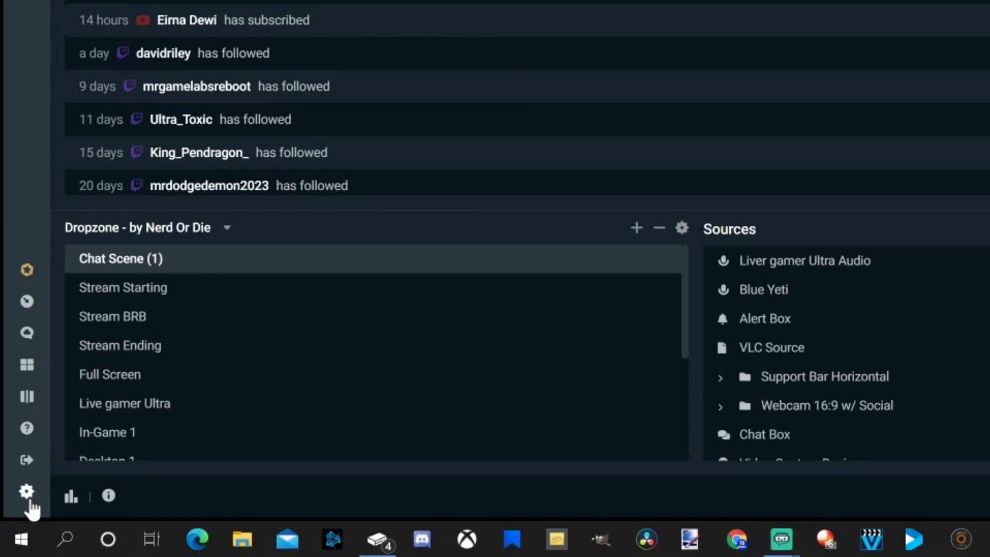
Step: On the Output page, set Recording Quality to High Quality, Medium File Size
{"action": "left_click", "coordinate": [314, 122]}
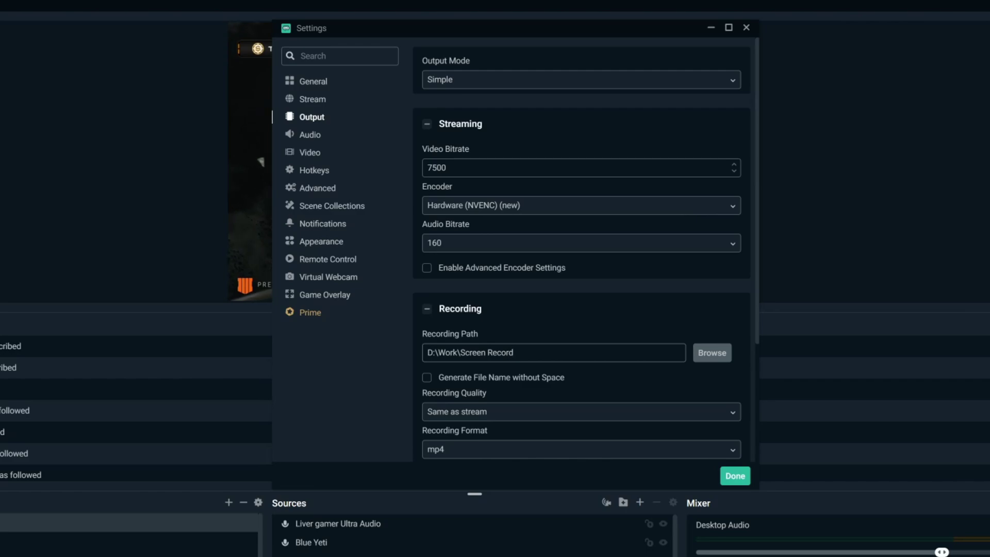
{"action": "left_click", "coordinate": [514, 352]}
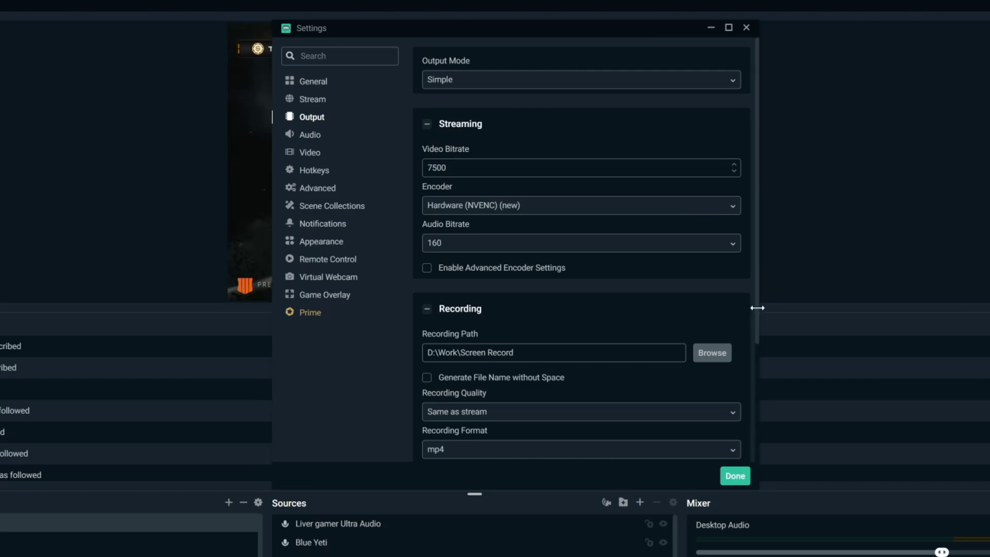
{"action": "scroll", "coordinate": [496, 231], "scroll_direction": "down", "scroll_amount": 3}
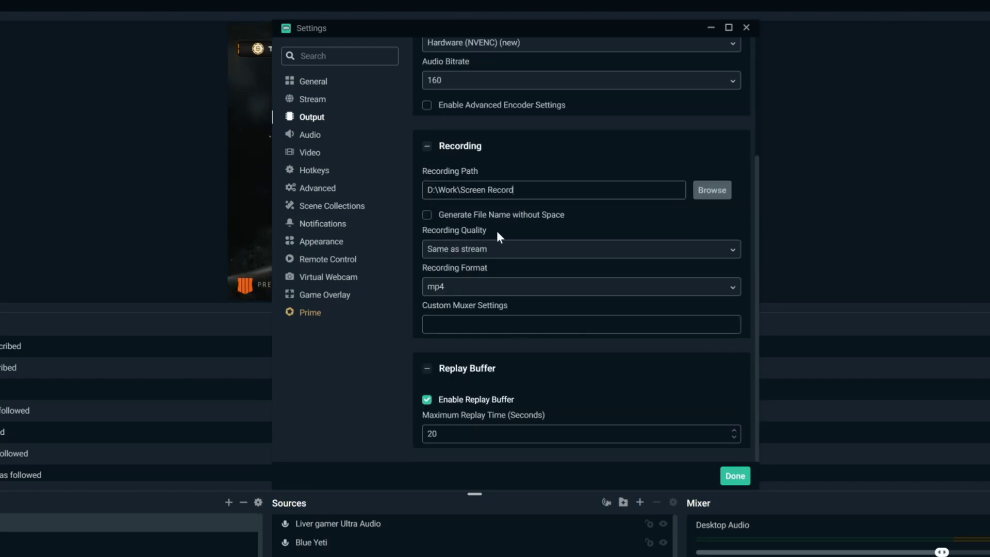
{"action": "left_click", "coordinate": [465, 253]}
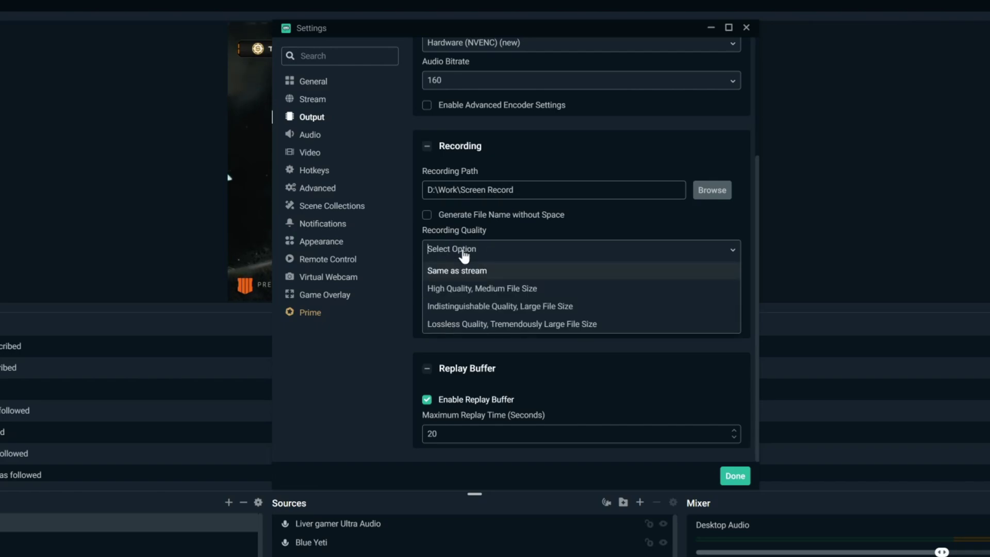
{"action": "left_click", "coordinate": [477, 289]}
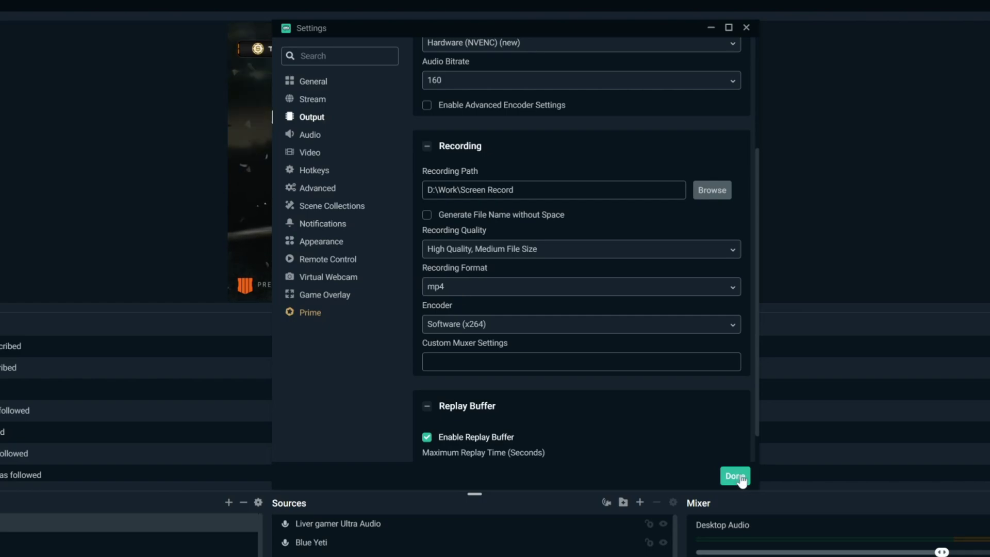
Step: Close Settings and create a new empty scene named 'Xbox One'
{"action": "left_click", "coordinate": [740, 479]}
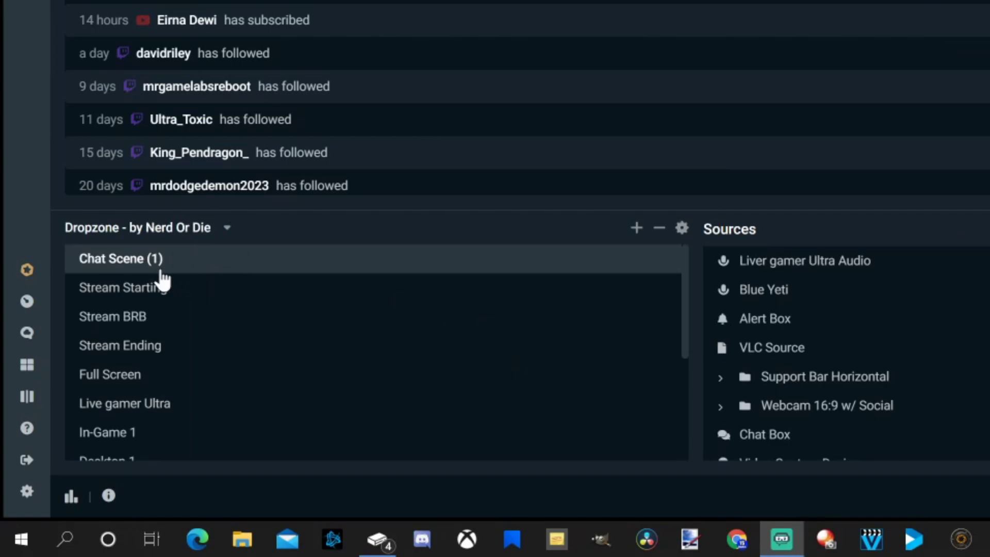
{"action": "scroll", "coordinate": [202, 288], "scroll_direction": "down", "scroll_amount": 3}
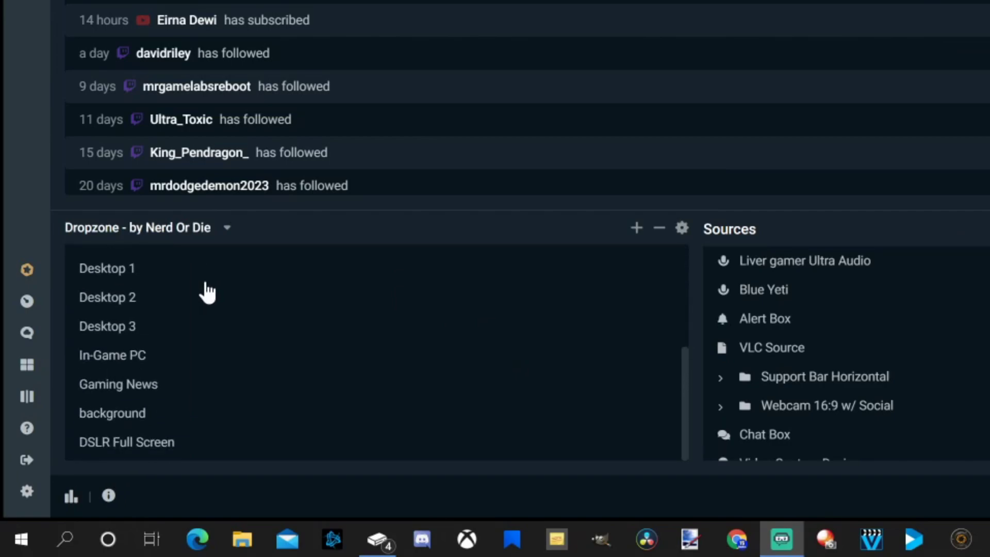
{"action": "left_click", "coordinate": [637, 228]}
{"action": "key", "text": "ctrl+a"}
{"action": "type", "text": "Xb"}
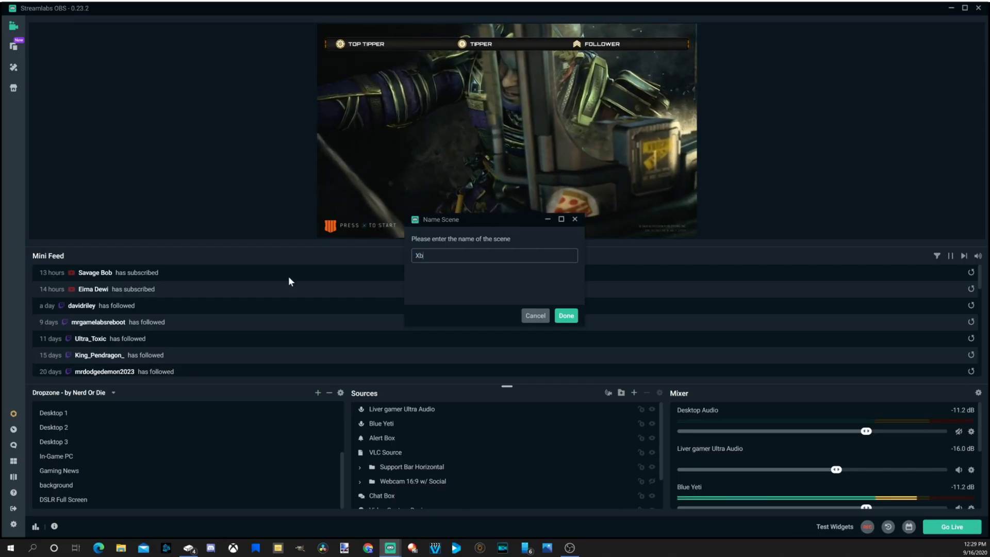
{"action": "type", "text": "ox One"}
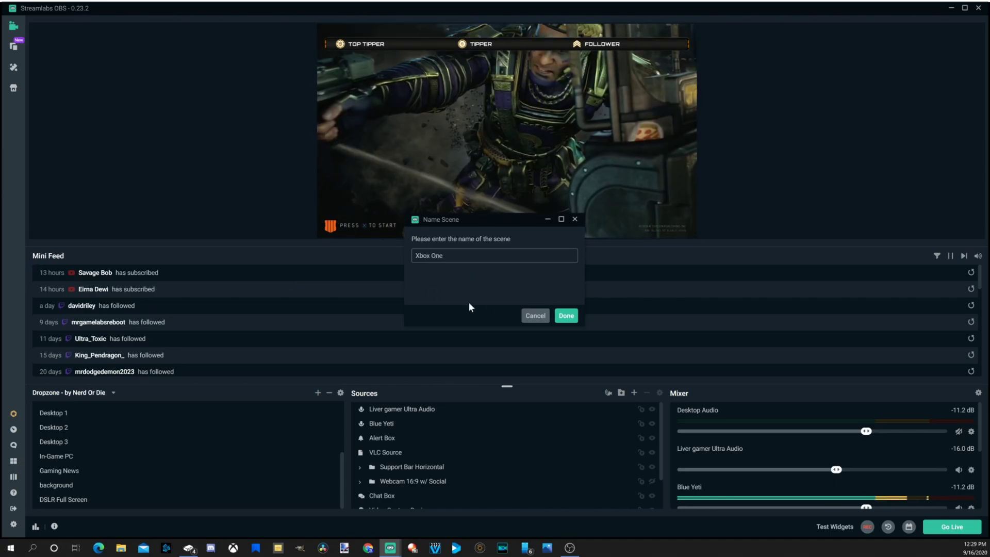
{"action": "left_click", "coordinate": [566, 315]}
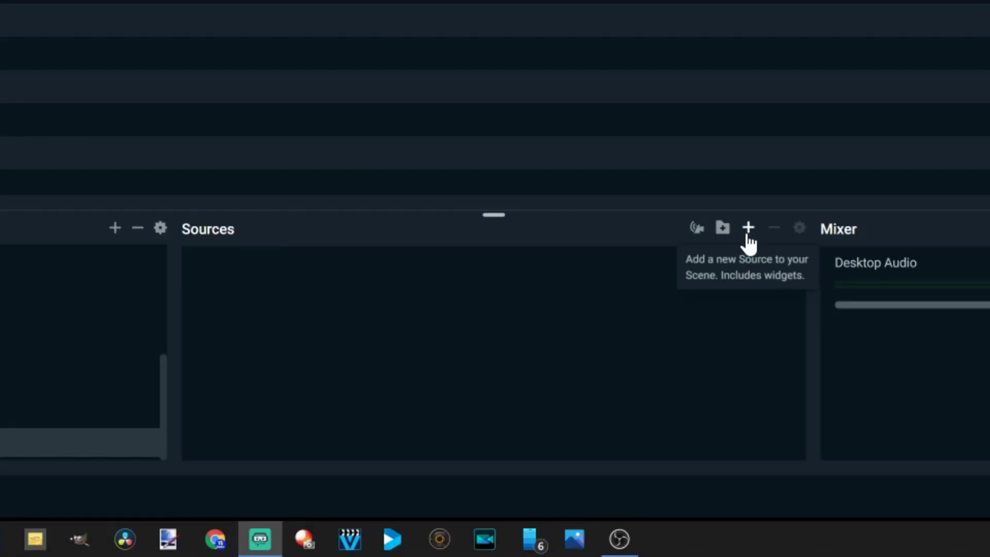
Step: Add a new Window Capture source named 'Xbox One' to the scene
{"action": "left_click", "coordinate": [747, 230]}
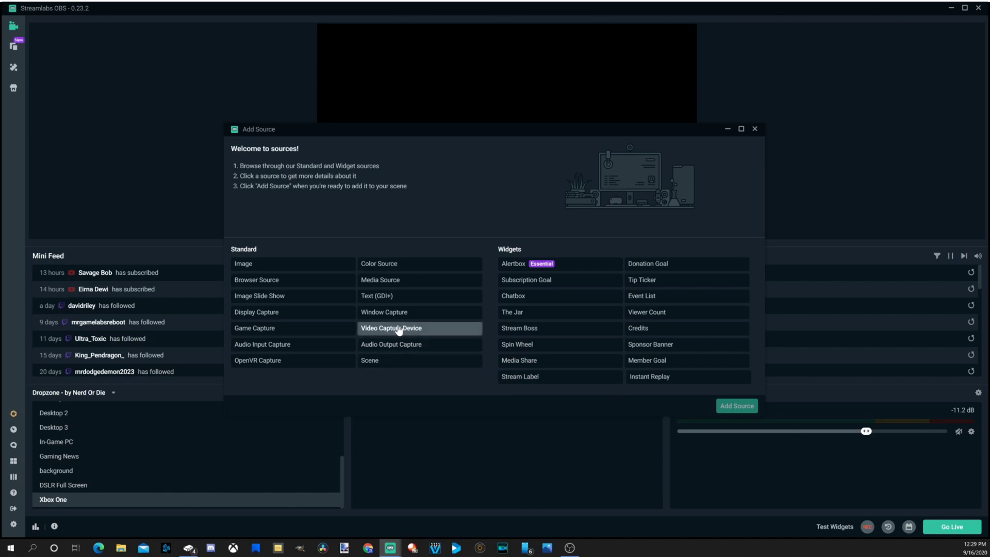
{"action": "left_click", "coordinate": [398, 314]}
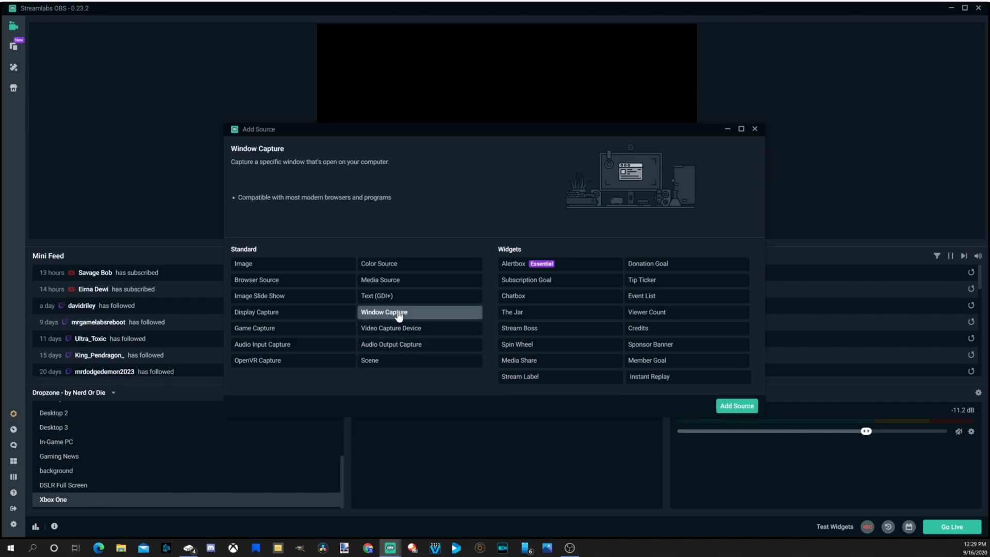
{"action": "left_click", "coordinate": [736, 406]}
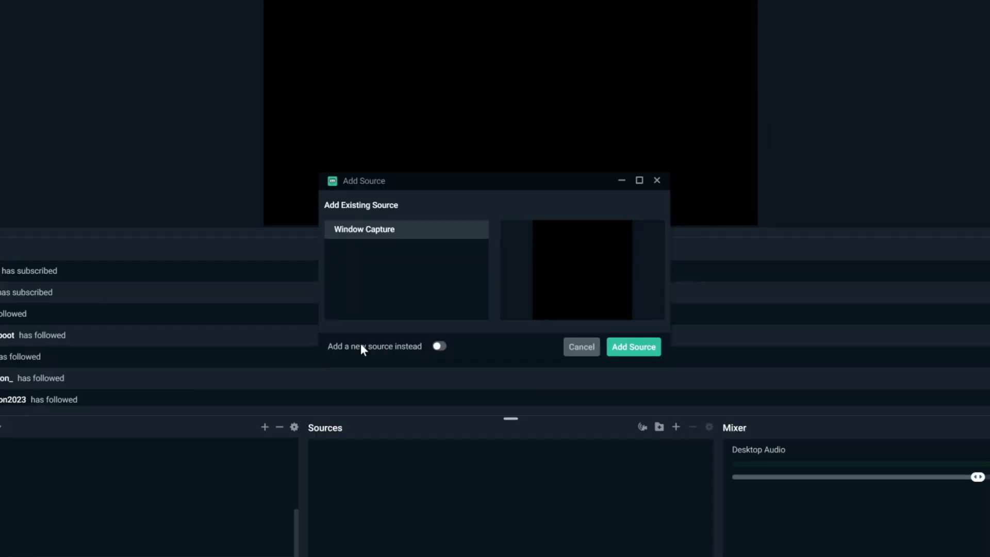
{"action": "left_click", "coordinate": [439, 346]}
{"action": "key", "text": "ctrl+a"}
{"action": "type", "text": "Xbox One"}
{"action": "left_click", "coordinate": [645, 349]}
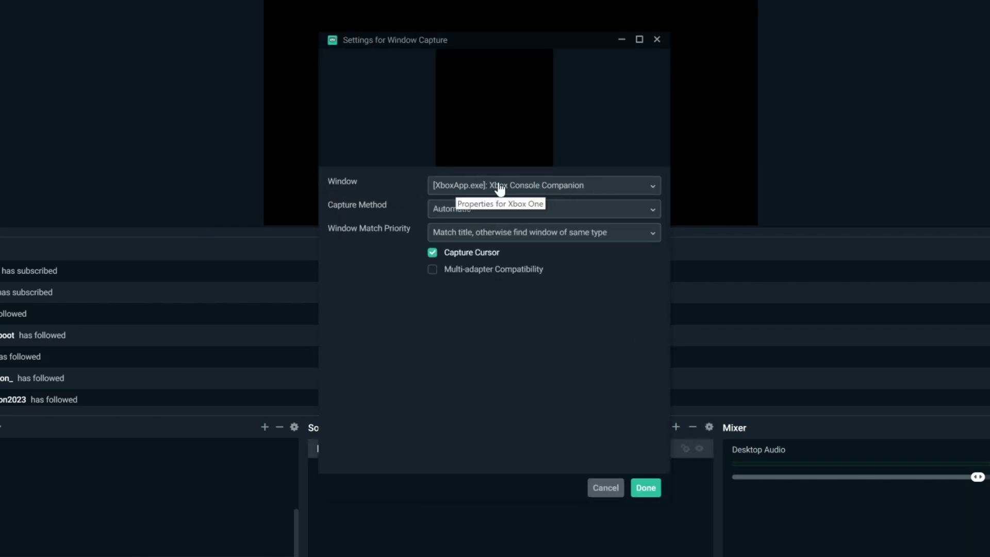
Step: Set the capture window to [XboxApp.exe]: Xbox Console Companion and confirm
{"action": "left_click", "coordinate": [528, 190]}
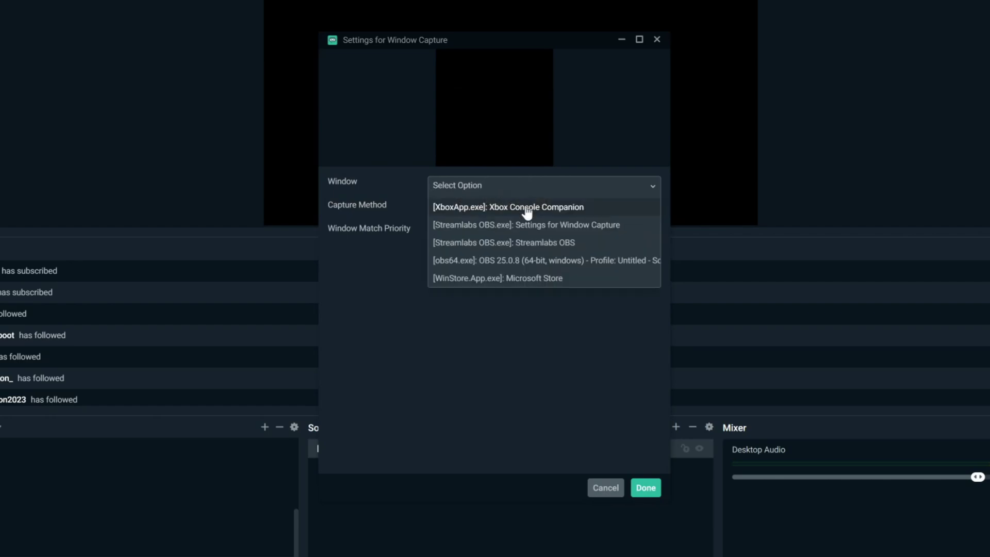
{"action": "left_click", "coordinate": [526, 209]}
{"action": "left_click", "coordinate": [645, 487]}
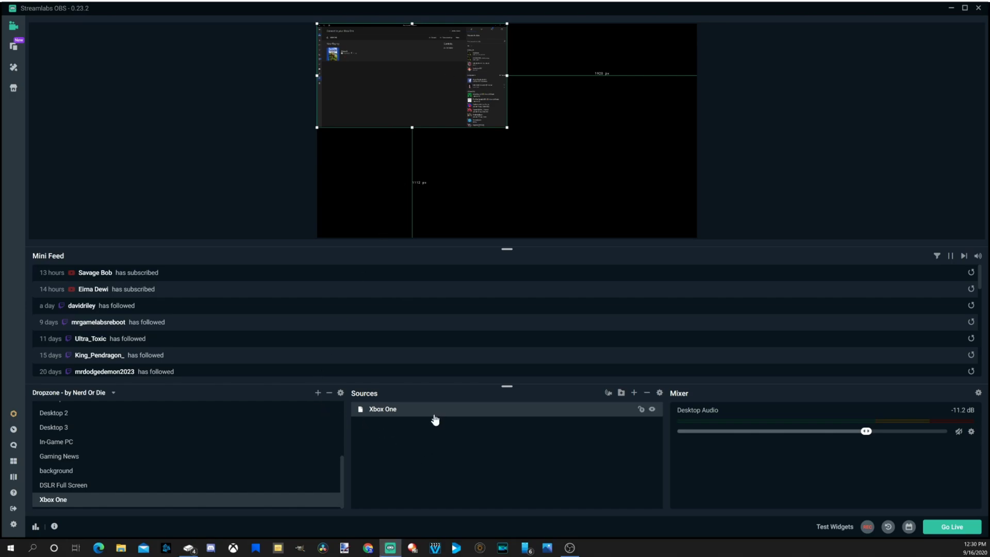
Step: Apply Transform > Fit to Screen to the Xbox capture, then deselect it
{"action": "right_click", "coordinate": [420, 81]}
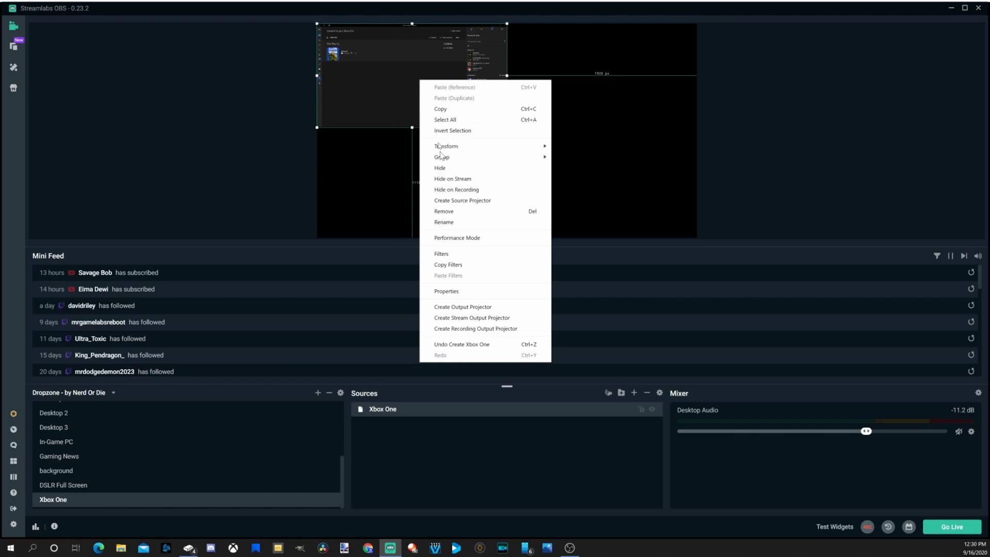
{"action": "mouse_move", "coordinate": [482, 149]}
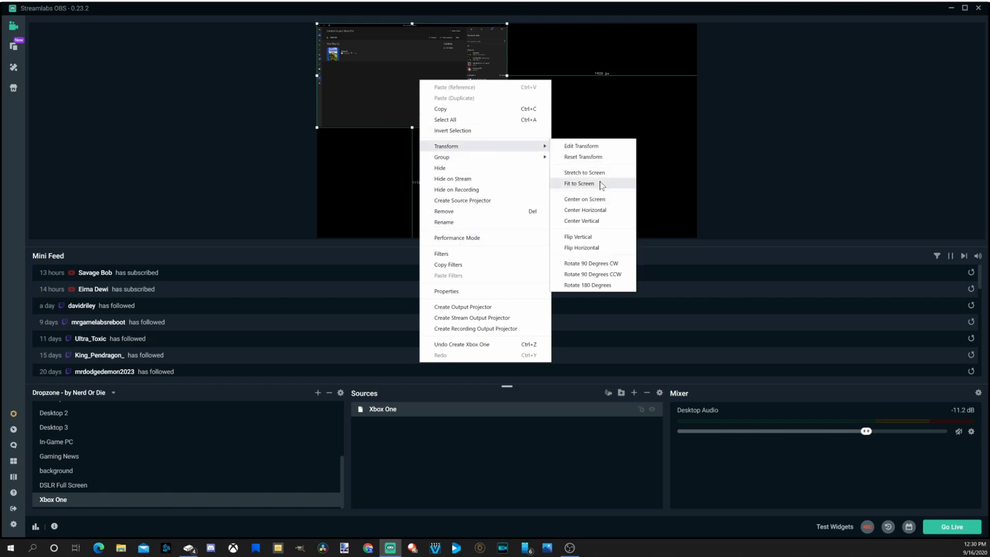
{"action": "left_click", "coordinate": [601, 185]}
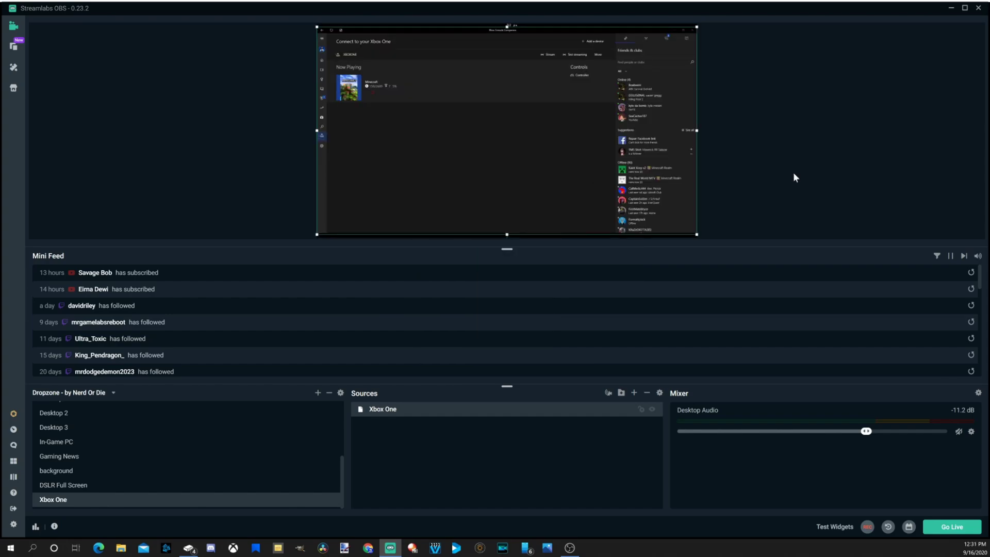
{"action": "left_click", "coordinate": [794, 173]}
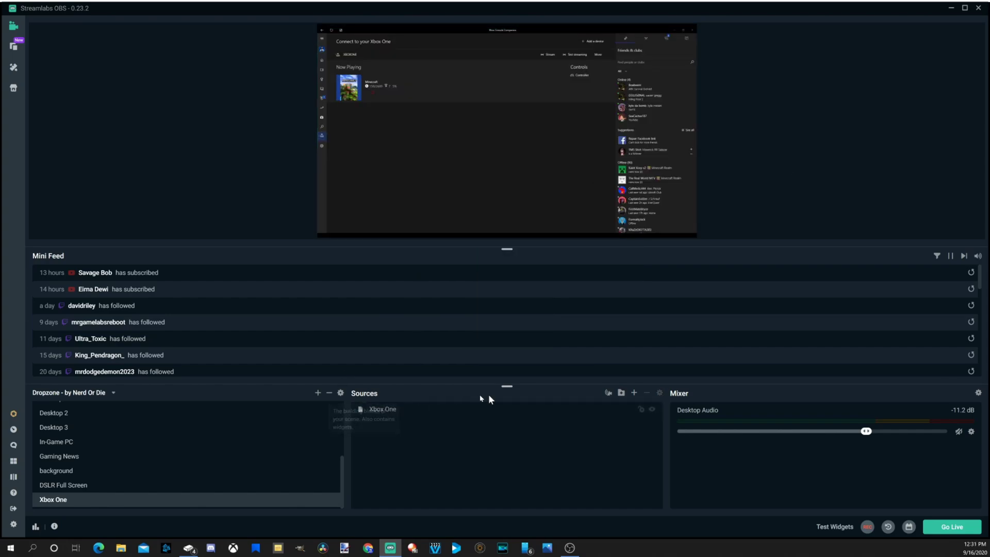
Step: Add a new Audio Input Capture source, keeping the default name Audio Input Capture
{"action": "left_click", "coordinate": [634, 393]}
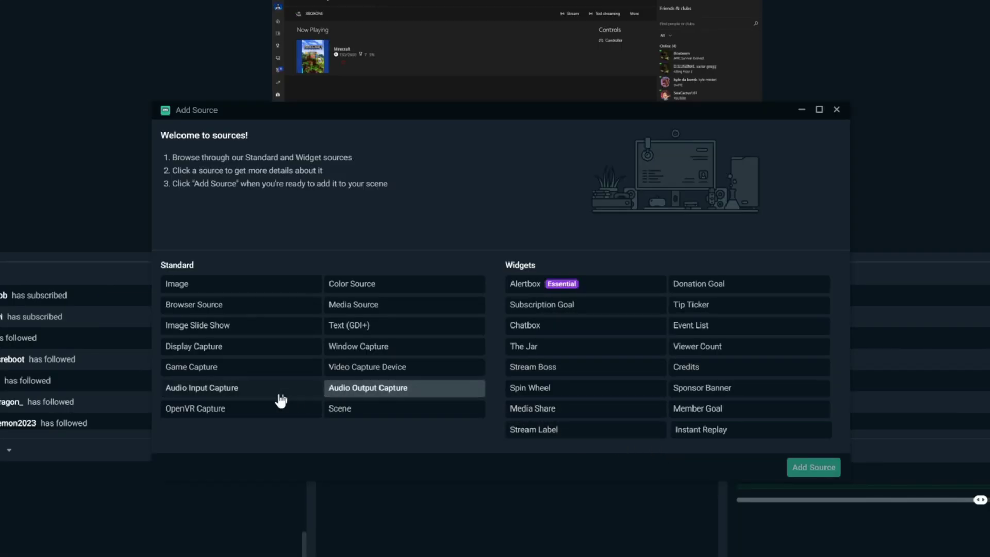
{"action": "left_click", "coordinate": [248, 397]}
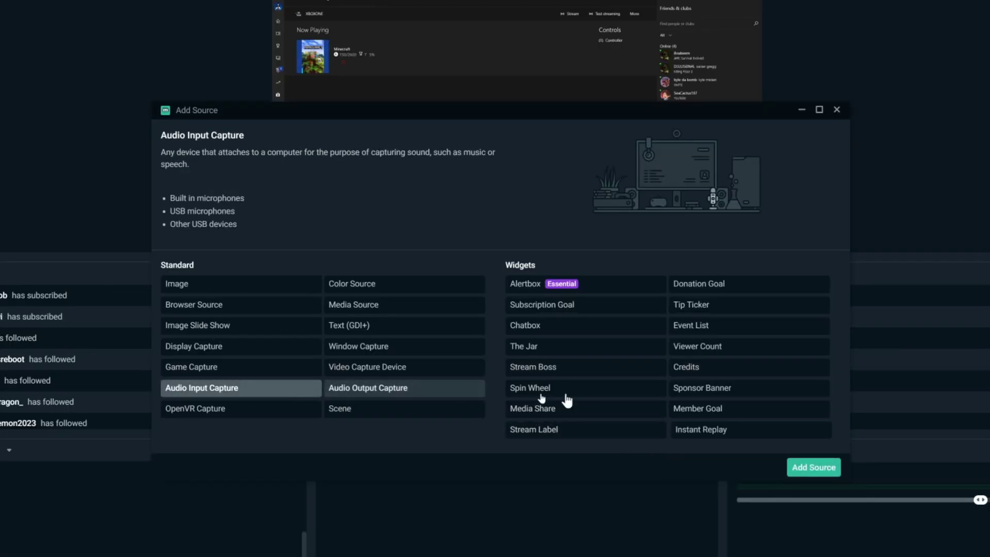
{"action": "left_click", "coordinate": [823, 474]}
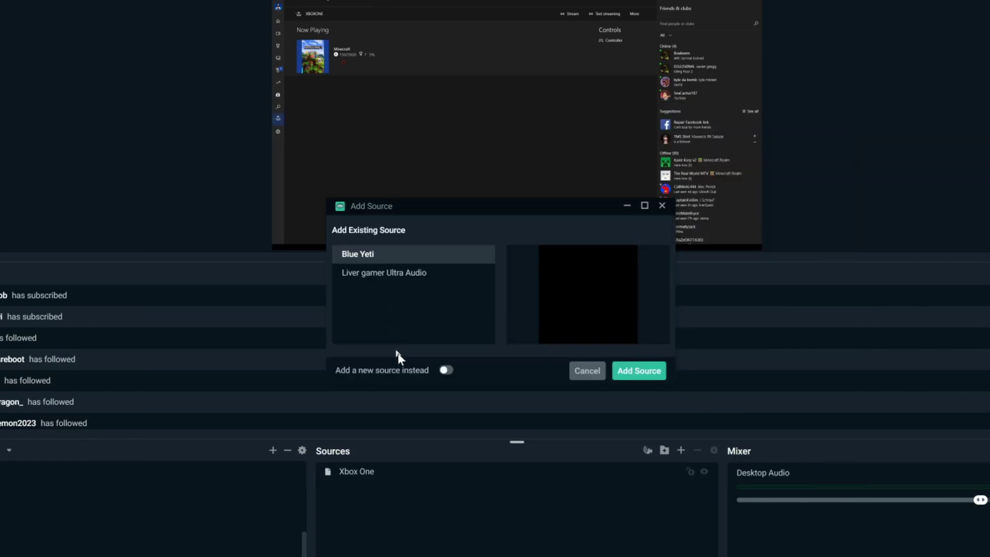
{"action": "left_click", "coordinate": [444, 370]}
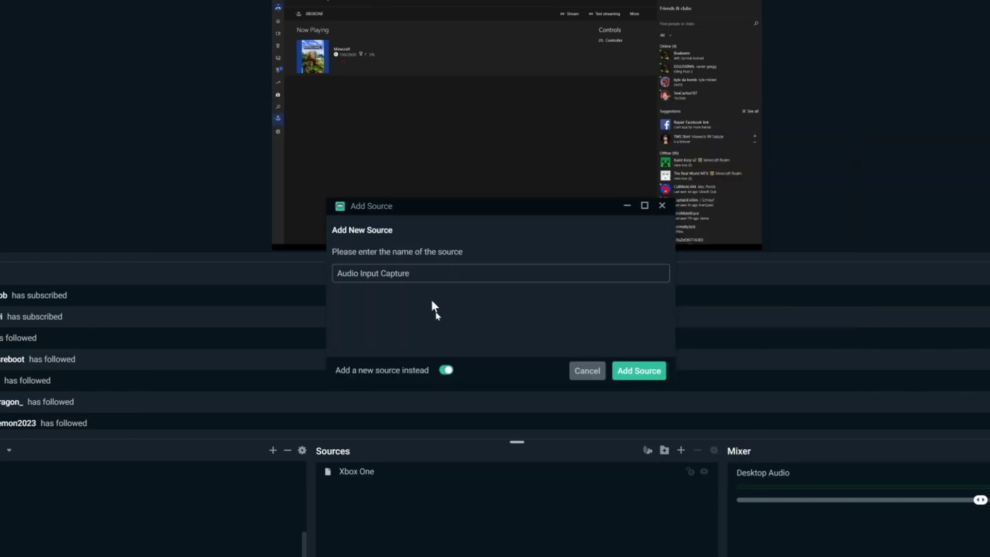
{"action": "left_click_drag", "start_coordinate": [429, 277], "coordinate": [318, 273]}
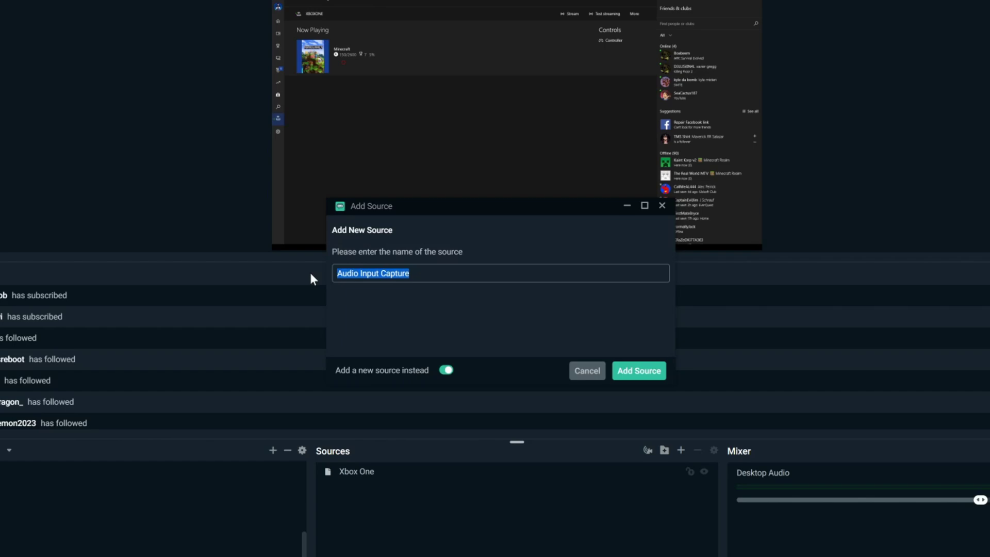
{"action": "left_click", "coordinate": [398, 290]}
{"action": "left_click", "coordinate": [626, 379]}
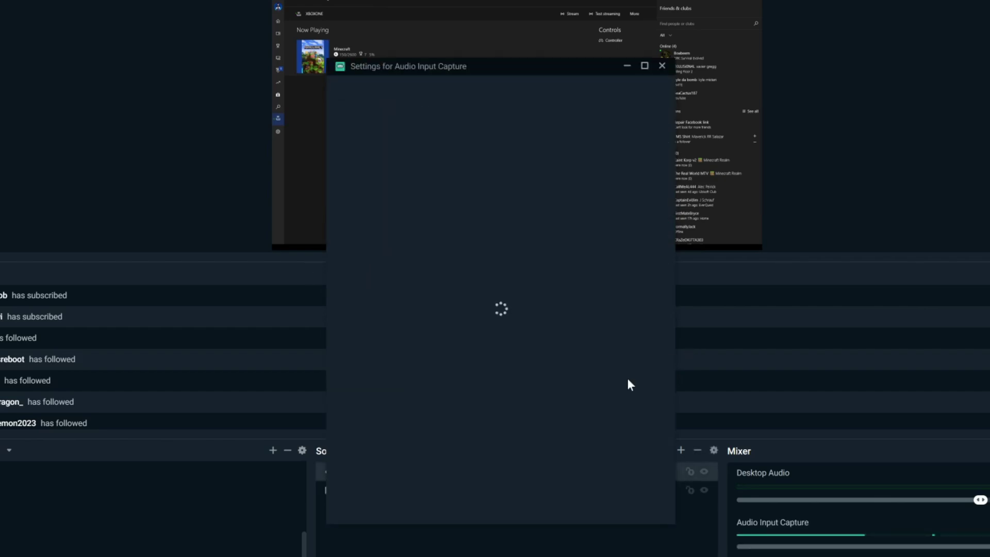
Step: Set its device to Microphone (Yeti Stereo Microphone) and confirm
{"action": "left_click", "coordinate": [487, 212]}
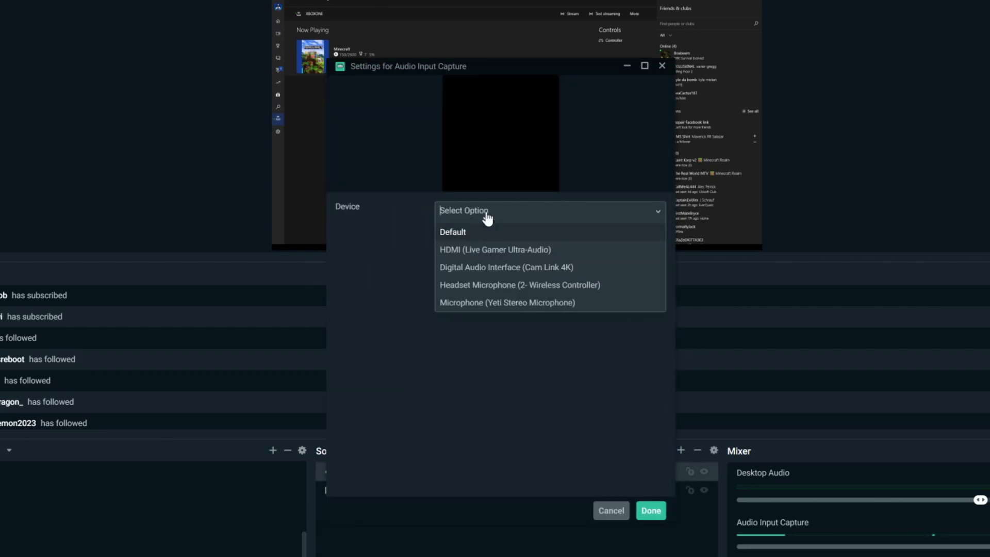
{"action": "left_click", "coordinate": [526, 304]}
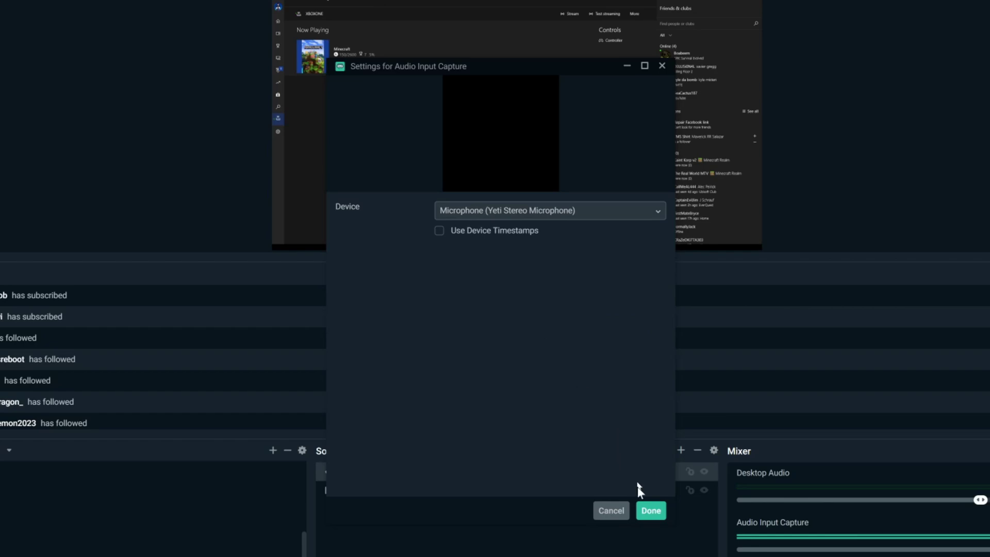
{"action": "left_click", "coordinate": [647, 514]}
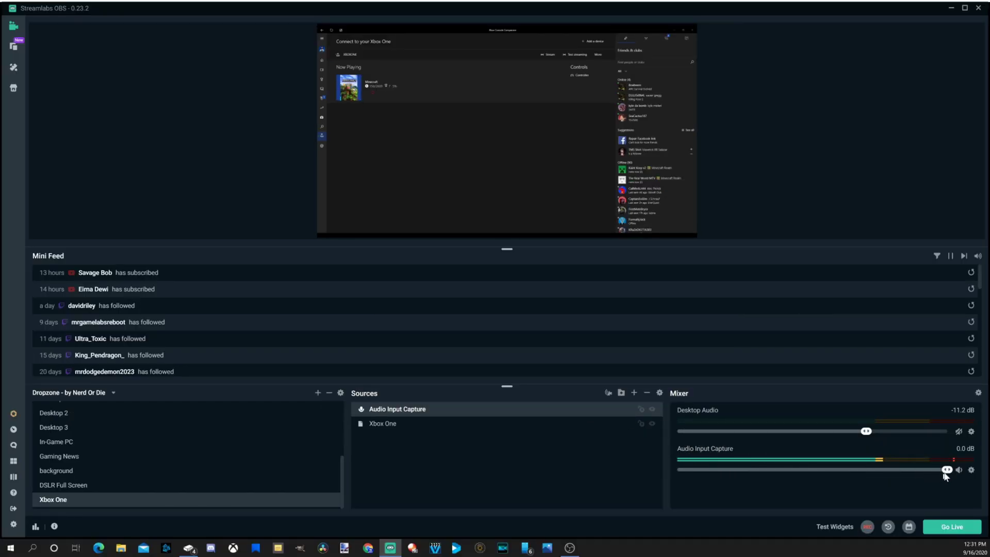
Step: Lower the Audio Input Capture mic to -10.3 dB and Desktop Audio to -13.4 dB, unmuting Desktop Audio
{"action": "left_click_drag", "start_coordinate": [948, 474], "coordinate": [913, 474]}
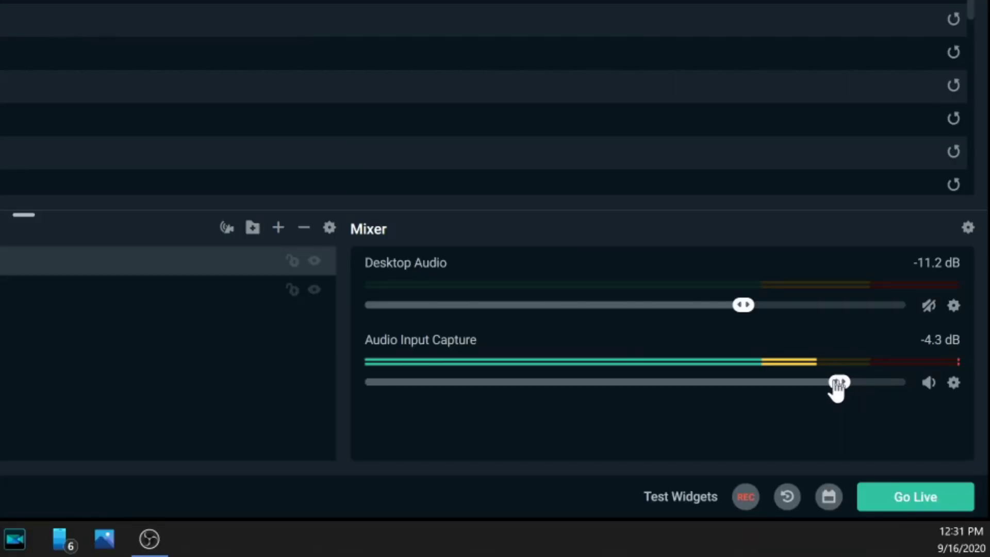
{"action": "left_click_drag", "start_coordinate": [837, 387], "coordinate": [756, 394]}
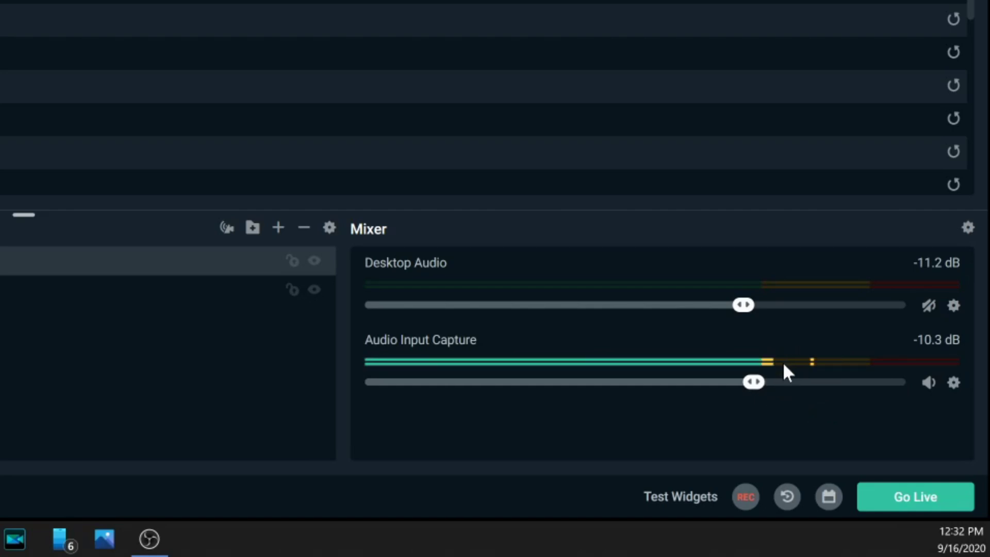
{"action": "key", "text": "Down"}
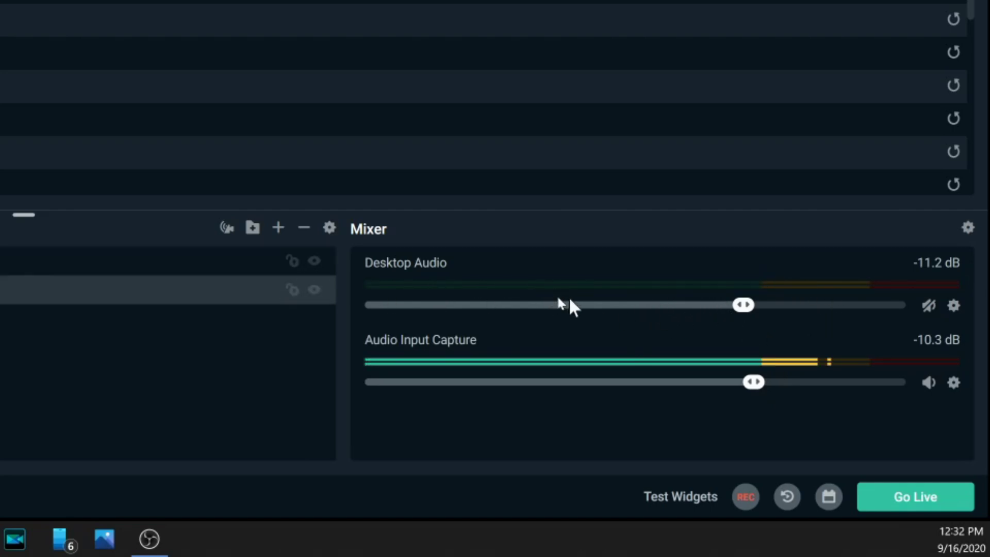
{"action": "left_click_drag", "start_coordinate": [742, 306], "coordinate": [715, 305]}
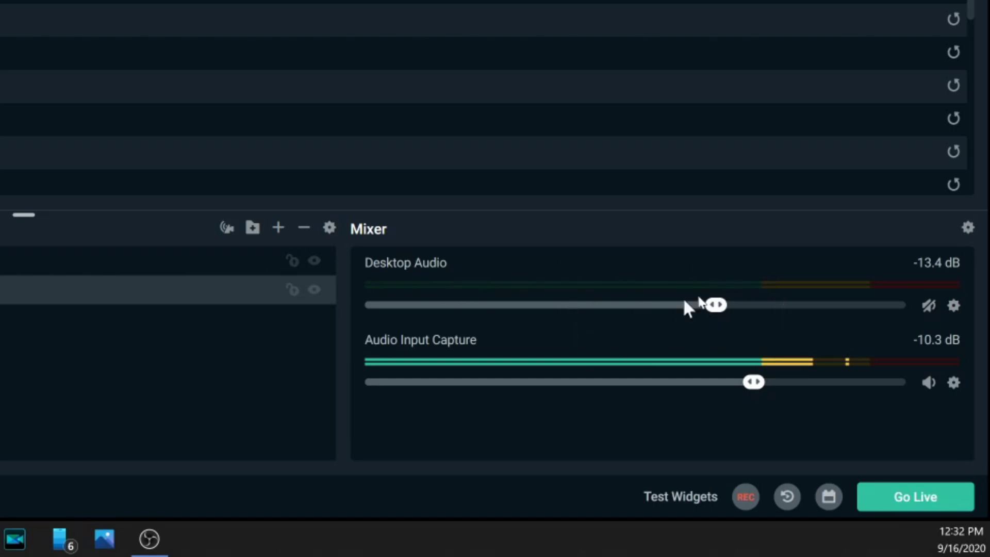
{"action": "left_click", "coordinate": [926, 310]}
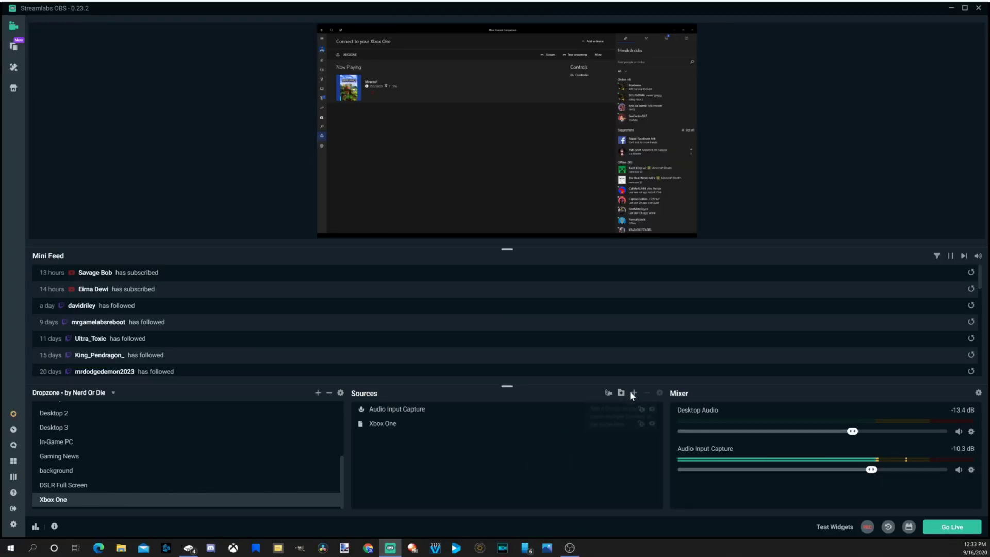
{"action": "left_click", "coordinate": [634, 394]}
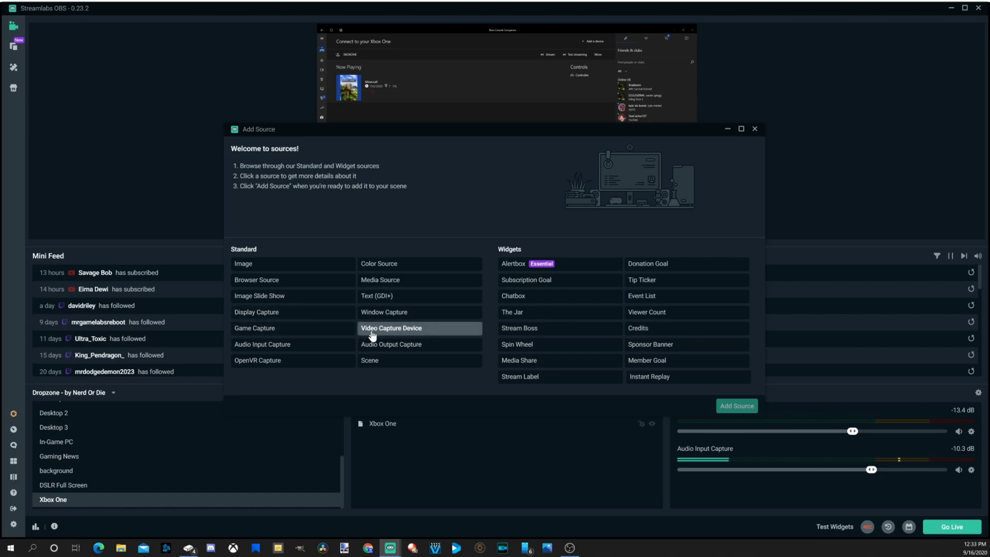
{"action": "left_click", "coordinate": [414, 433]}
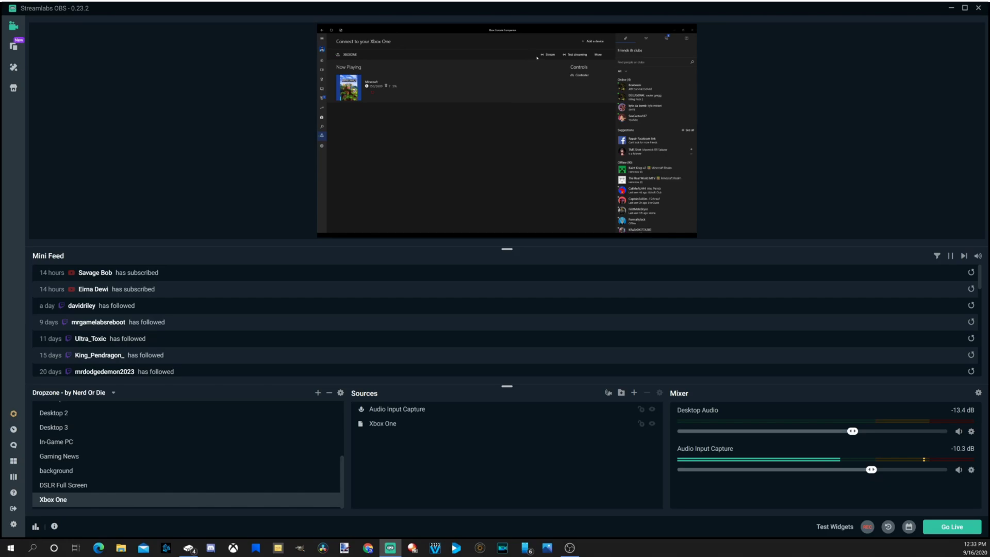
Step: Stream the Xbox's Minecraft, record a roughly 36-second clip, then show the 'Stream Labs OBS Tutorials' playlist in Chrome
{"action": "left_click", "coordinate": [550, 57]}
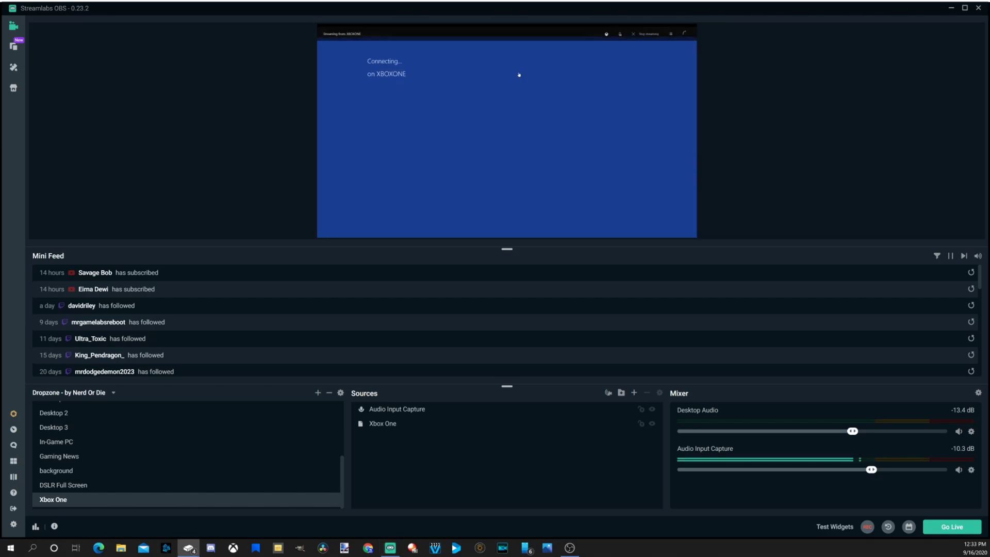
{"action": "left_click", "coordinate": [527, 146]}
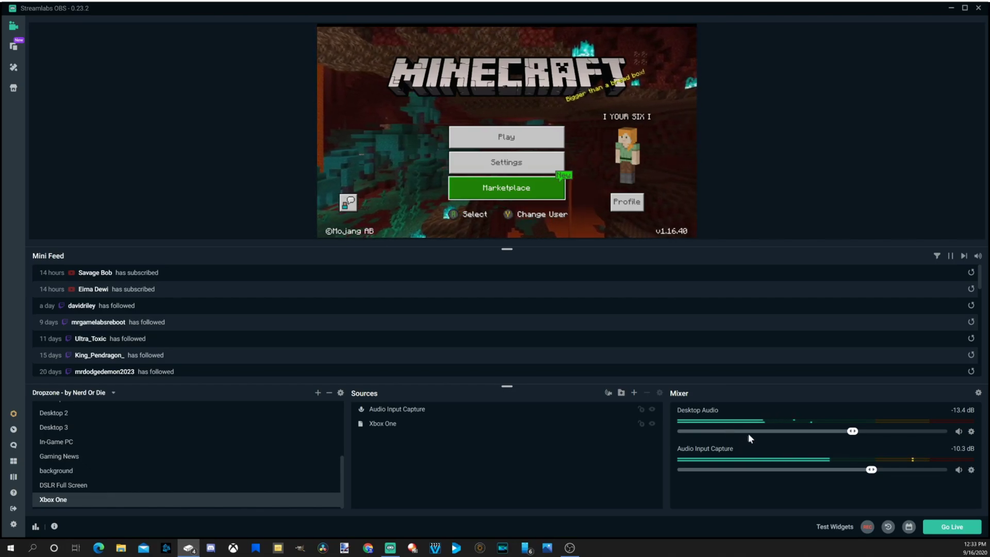
{"action": "left_click", "coordinate": [867, 528]}
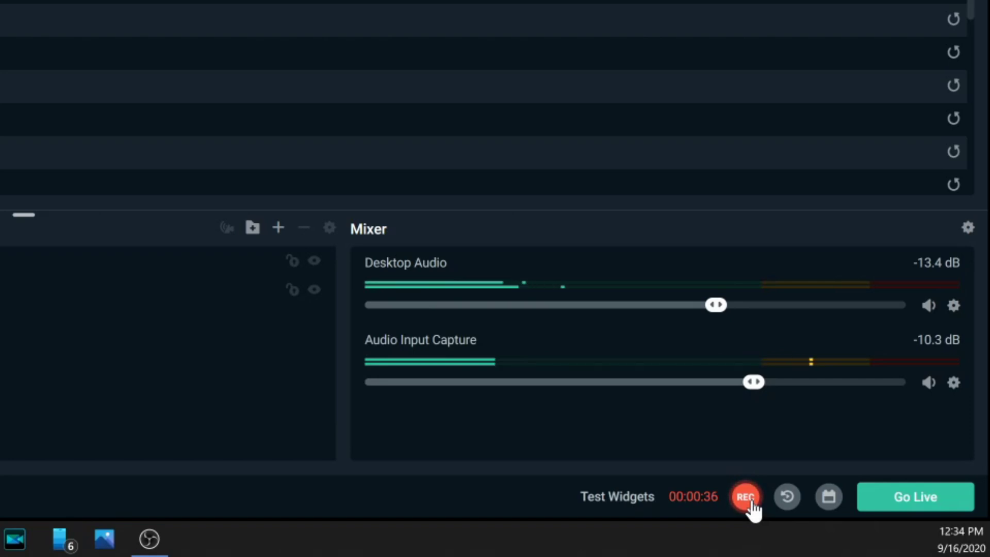
{"action": "left_click", "coordinate": [747, 500]}
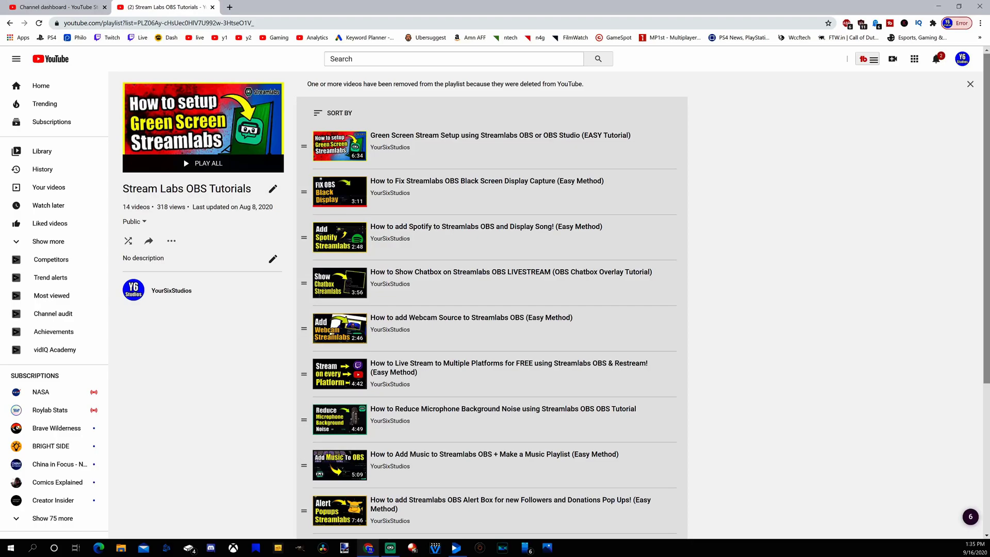
{"action": "left_click", "coordinate": [907, 220]}
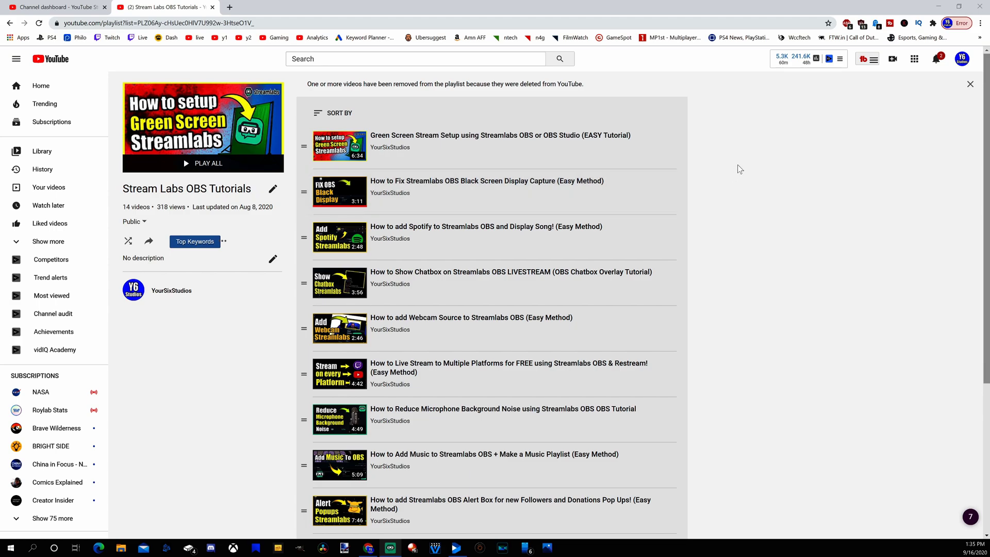
{"action": "scroll", "coordinate": [739, 176], "scroll_direction": "down", "scroll_amount": 1}
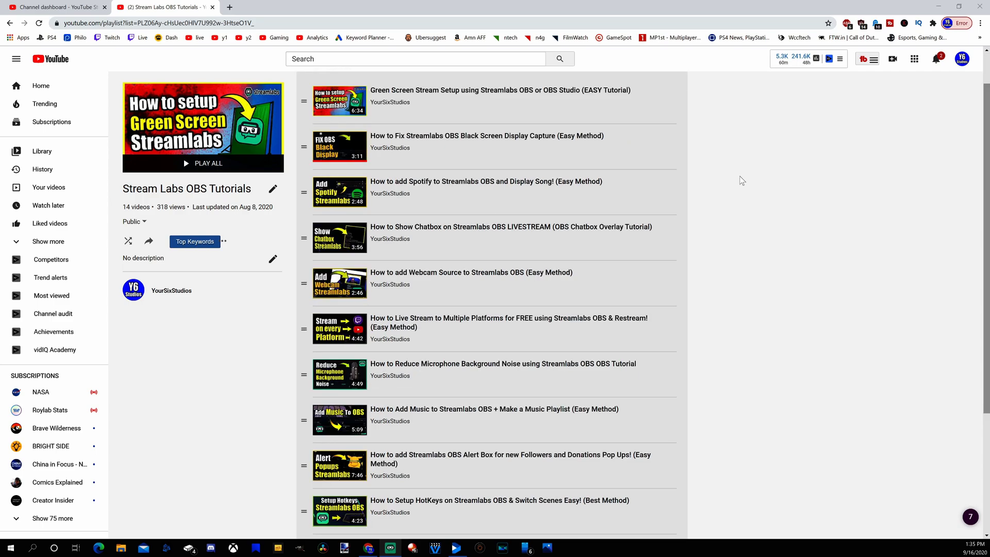